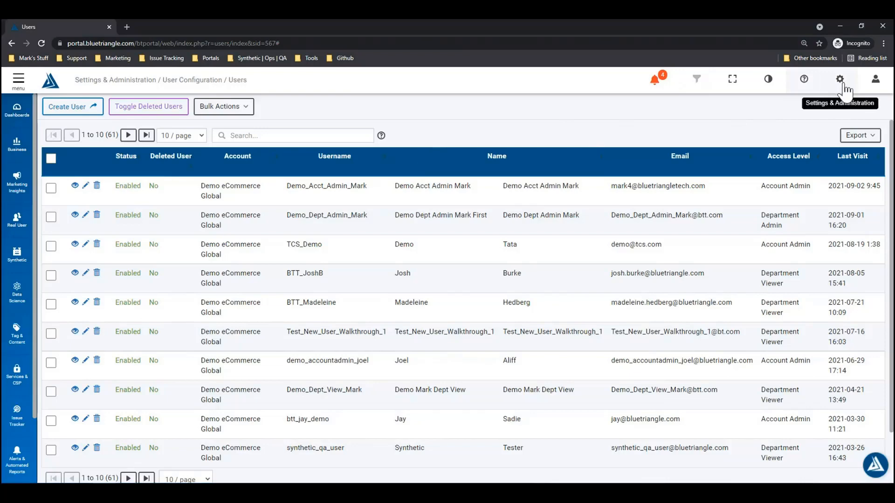
# Step: Glance at the settings overview, close it, and start a new user from the Users page
pyautogui.click(844, 87)
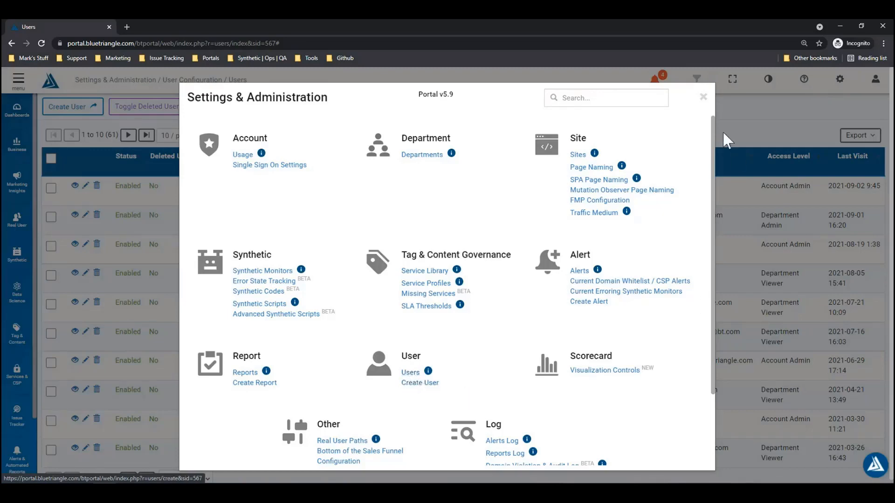
pyautogui.click(702, 97)
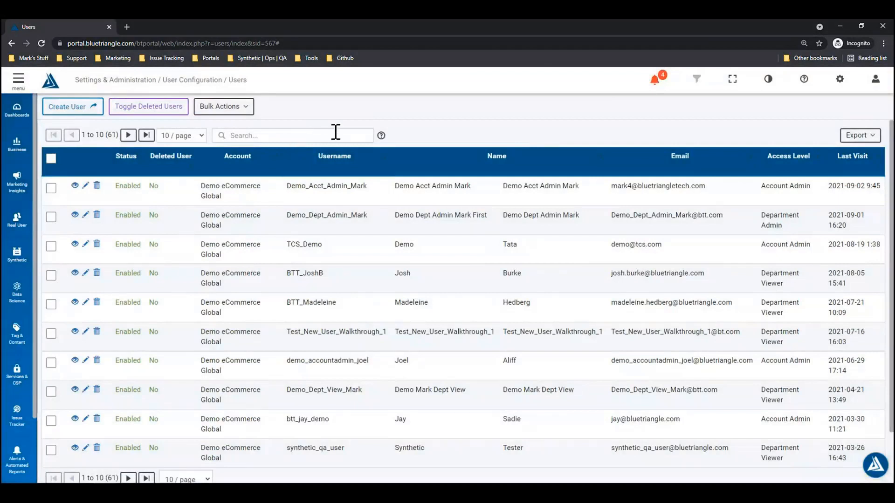
pyautogui.click(90, 112)
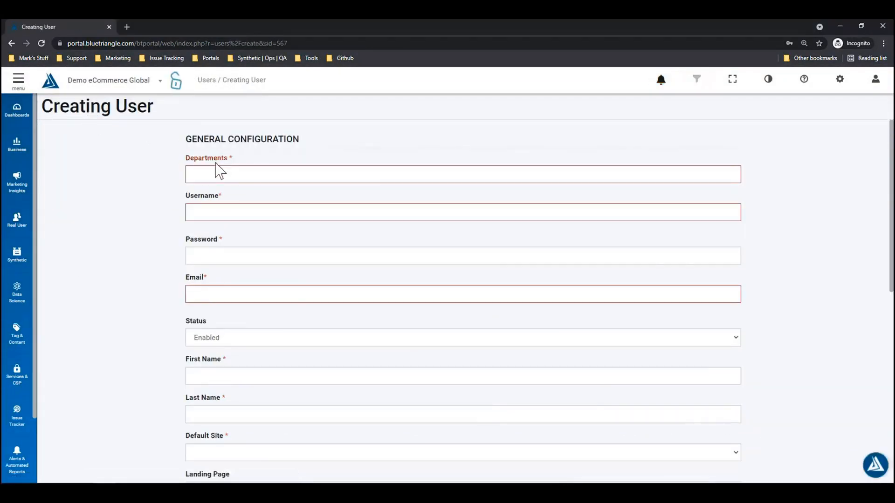
# Step: Open passwordsgenerator.net in a new tab via a 'random password generator' search, then return to the form
pyautogui.click(126, 26)
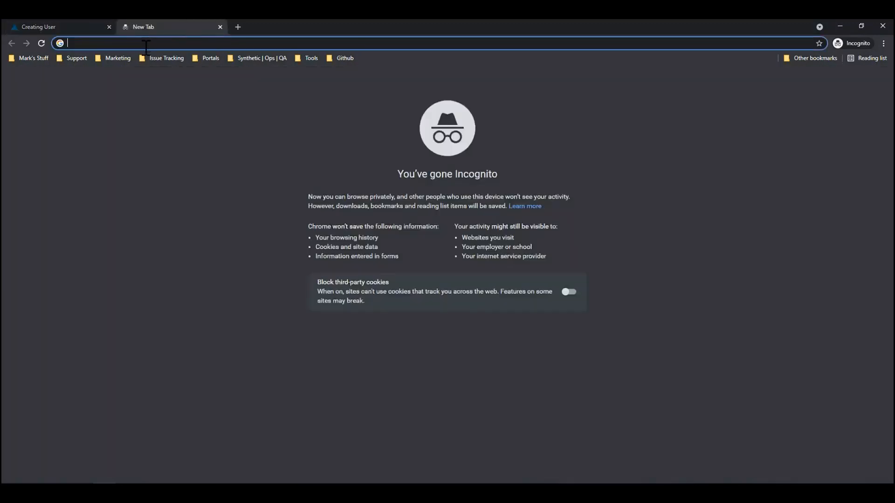
pyautogui.write('randompassword generate')
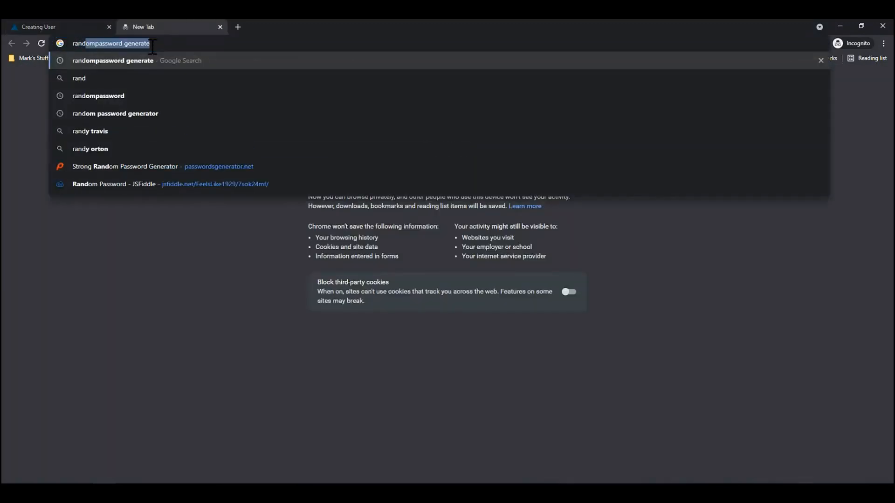
pyautogui.press('Return')
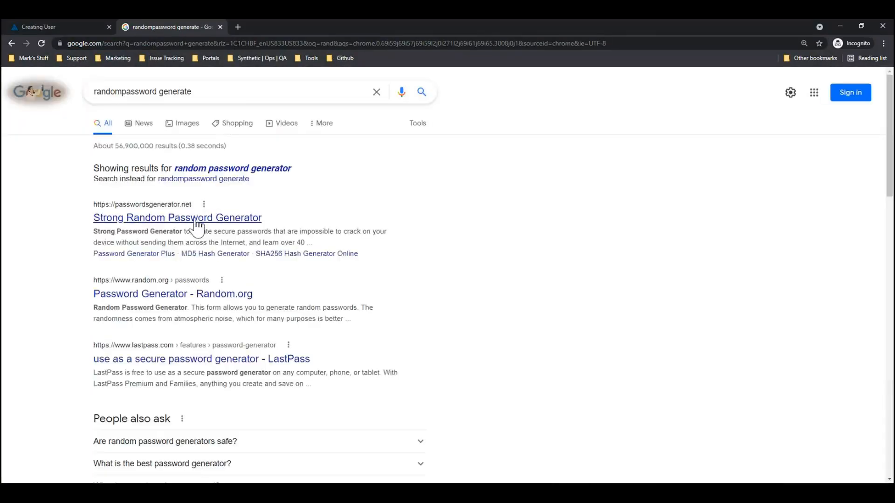
pyautogui.click(195, 219)
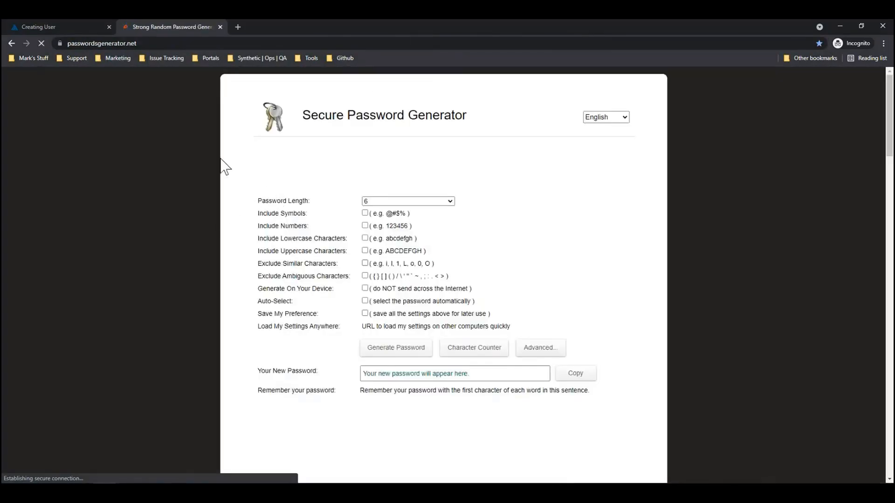
pyautogui.click(67, 29)
pyautogui.click(218, 174)
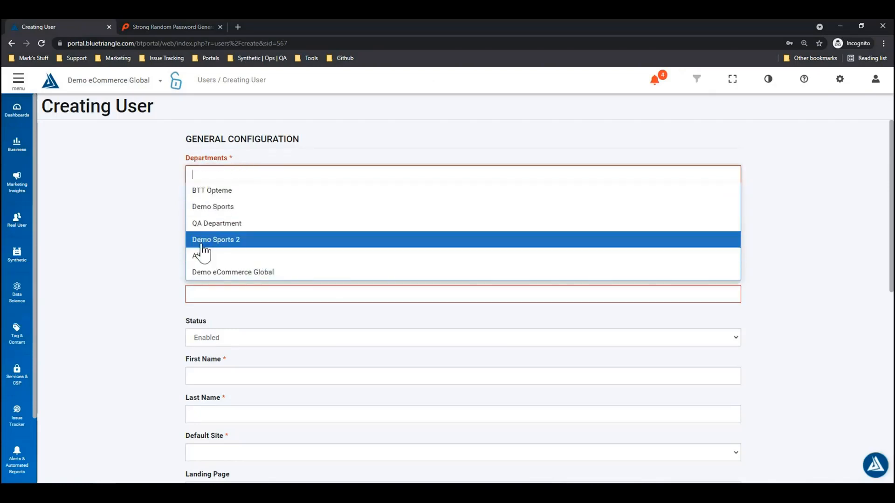
pyautogui.click(218, 278)
pyautogui.click(215, 211)
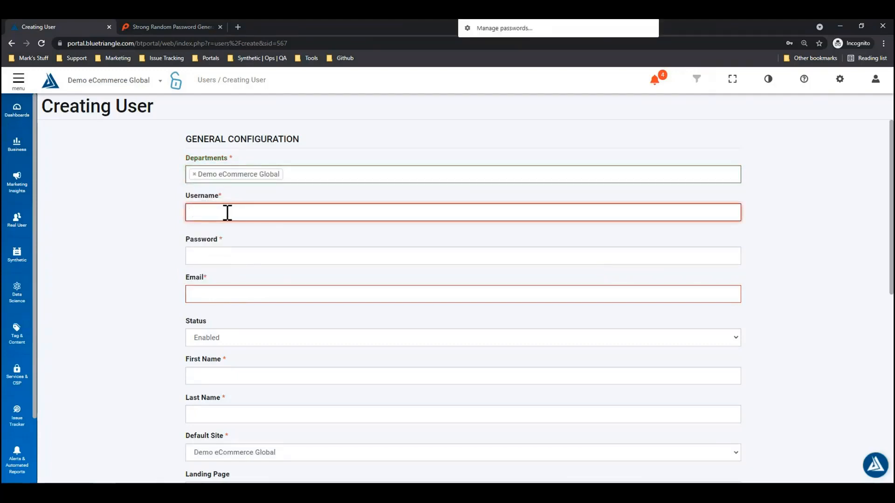
pyautogui.write('Demo')
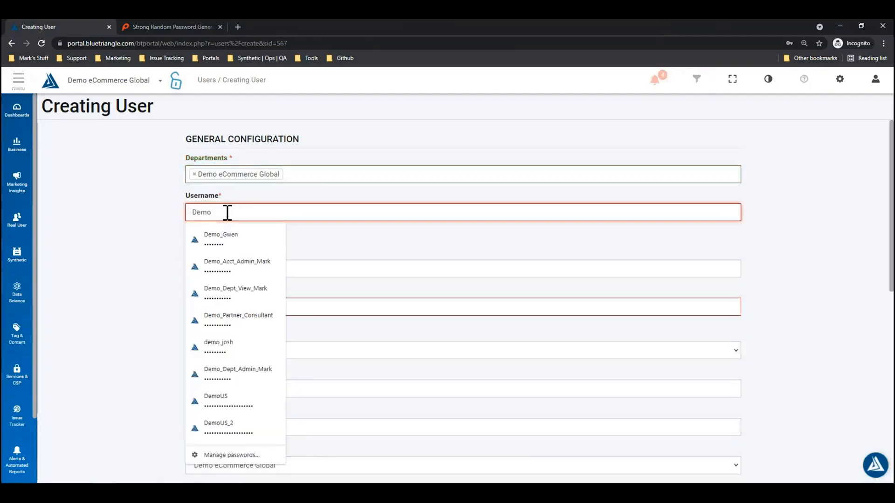
pyautogui.write('_User_')
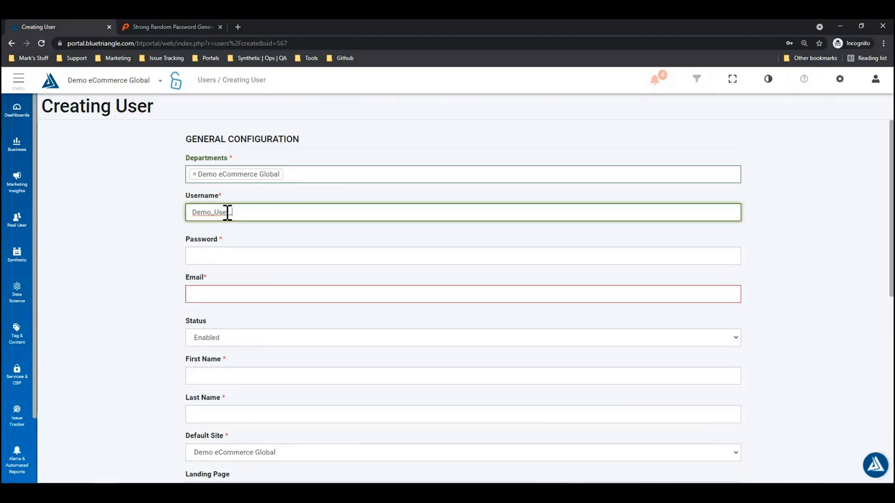
pyautogui.doubleClick(249, 212)
pyautogui.hotkey('ctrl', 'c')
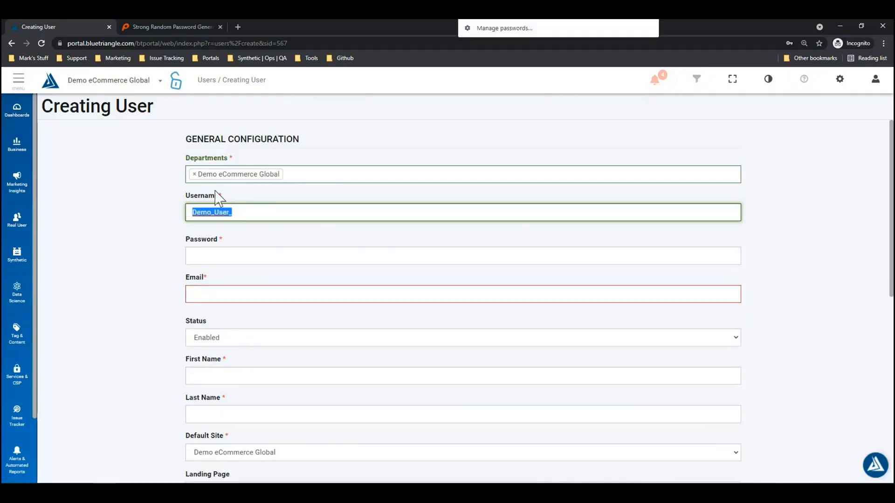
pyautogui.click(229, 258)
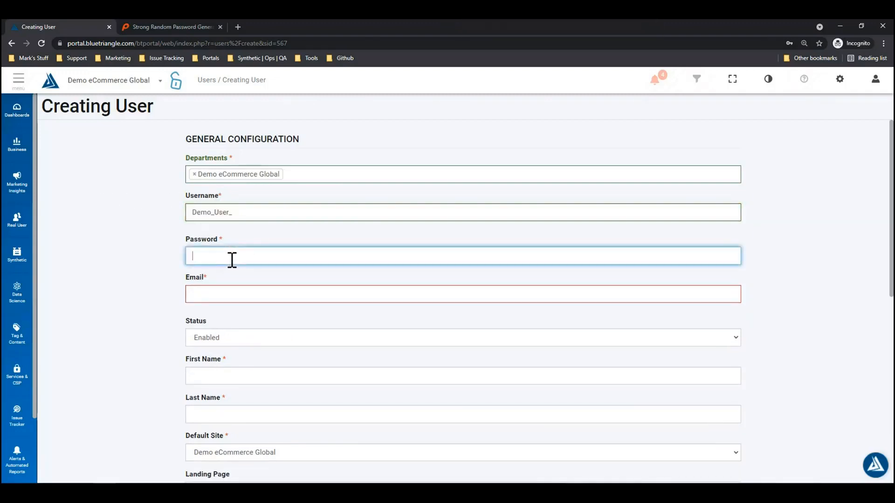
pyautogui.click(217, 295)
pyautogui.hotkey('ctrl', 'v')
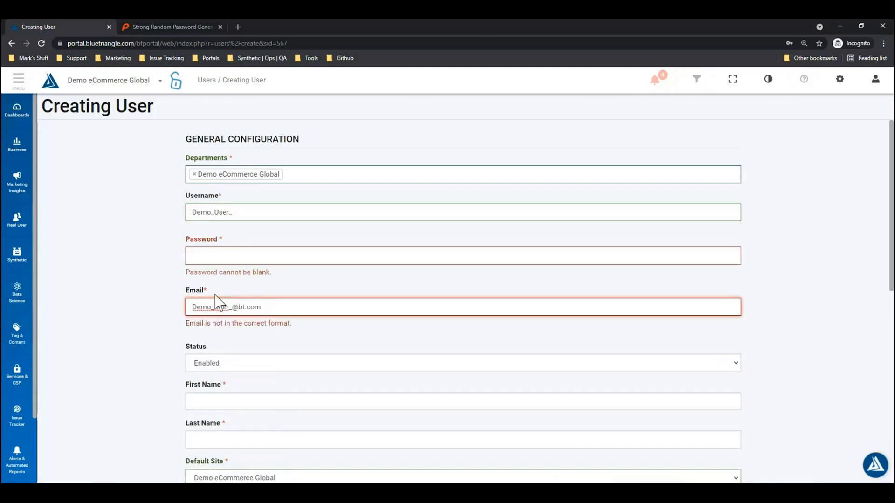
pyautogui.write('@bt.com')
# Step: Enter first name Demo and last name User, leaving the Password field for later
pyautogui.click(225, 387)
pyautogui.write('D')
pyautogui.press('Tab')
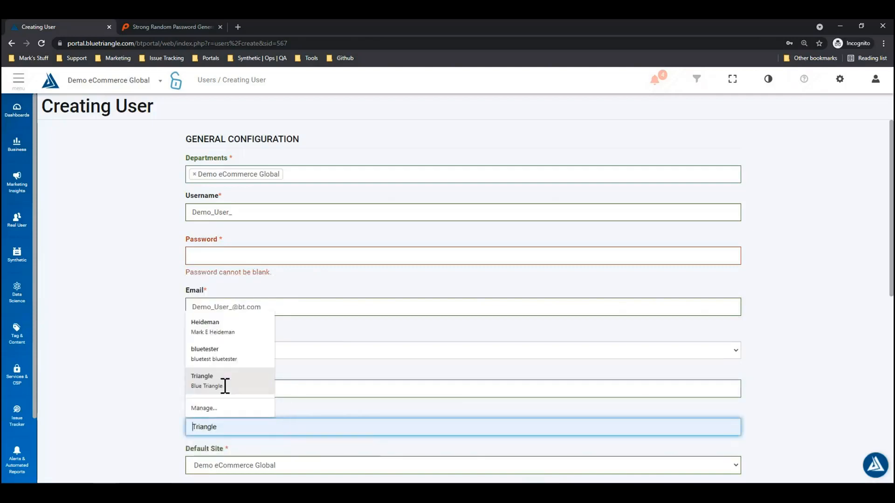
pyautogui.write('User')
pyautogui.click(147, 419)
pyautogui.click(218, 262)
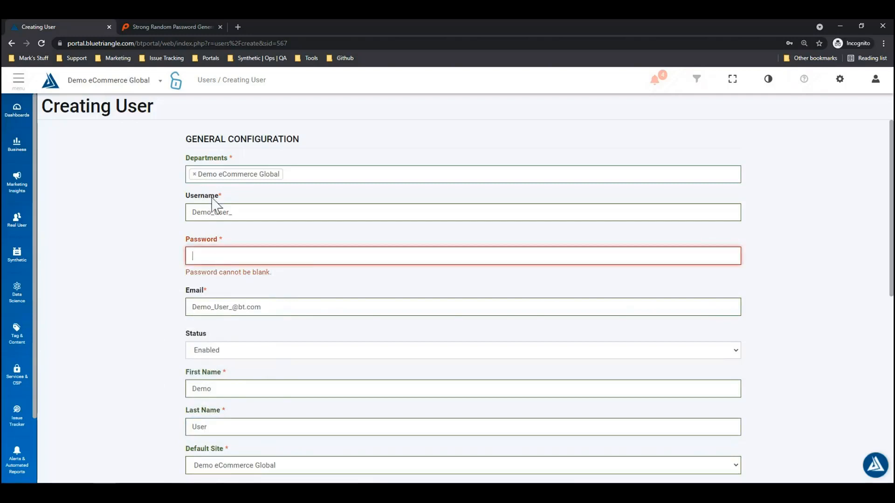
pyautogui.click(175, 26)
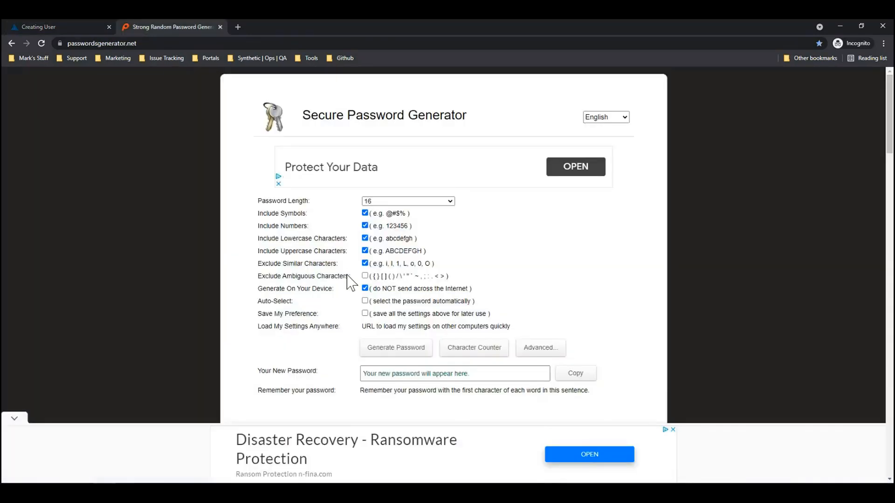
# Step: Generate an 8-character password without symbols, allowing similar characters, and copy it
pyautogui.click(393, 202)
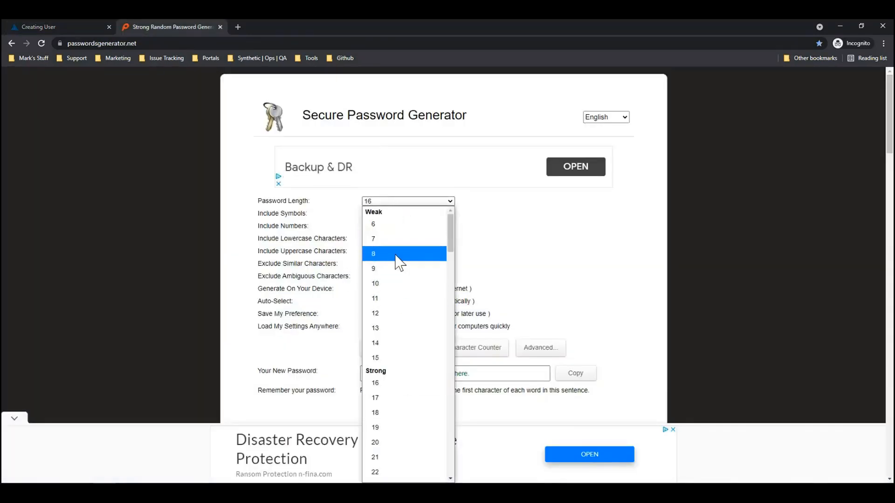
pyautogui.click(397, 254)
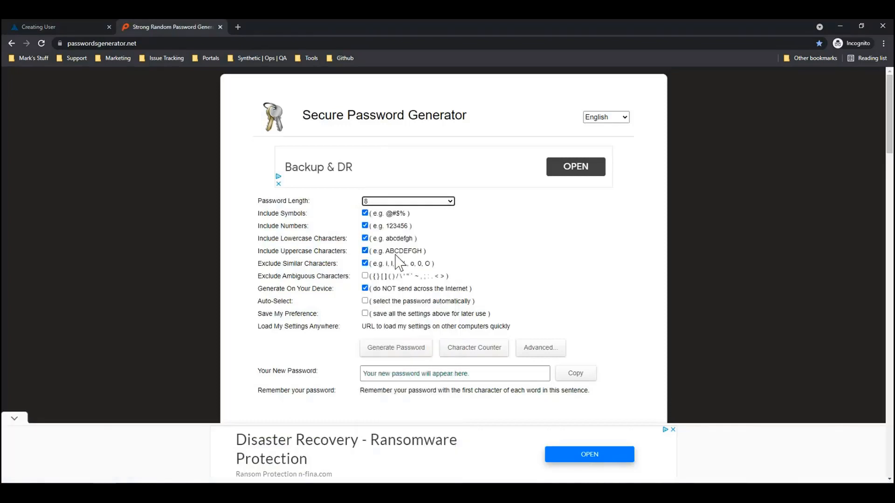
pyautogui.click(365, 213)
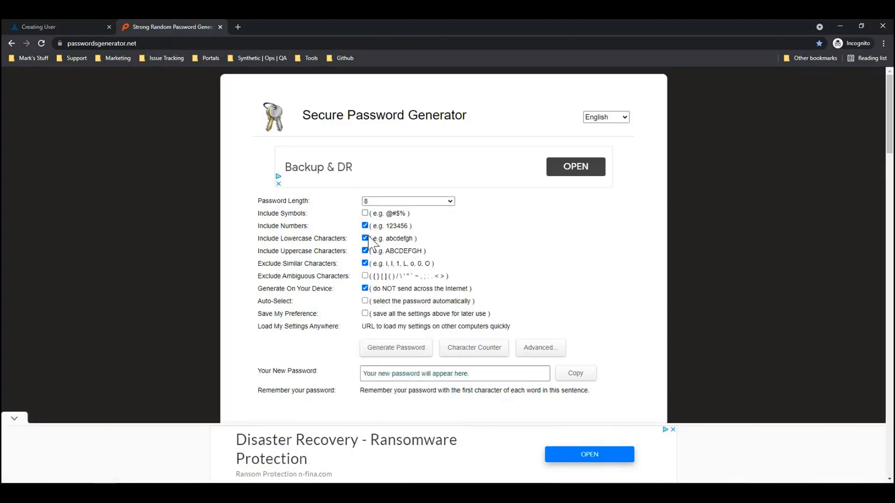
pyautogui.click(365, 263)
pyautogui.click(395, 353)
pyautogui.moveTo(399, 373); pyautogui.dragTo(319, 372)
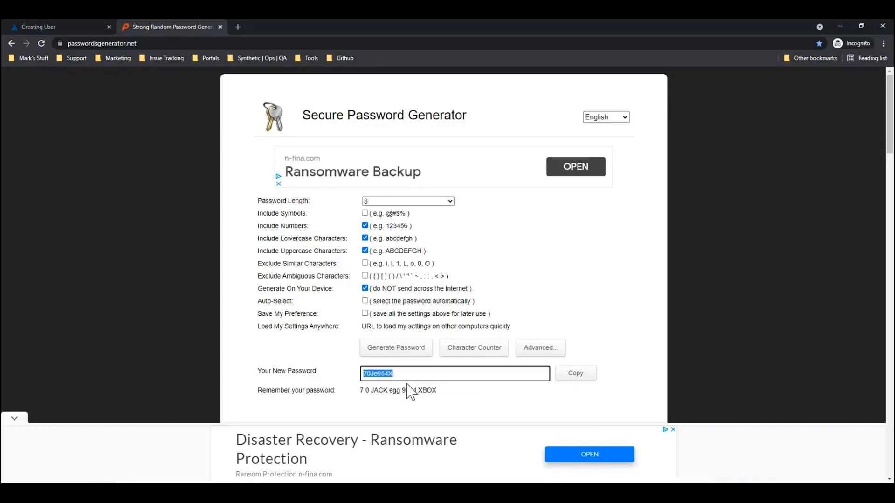
pyautogui.click(57, 28)
pyautogui.click(221, 254)
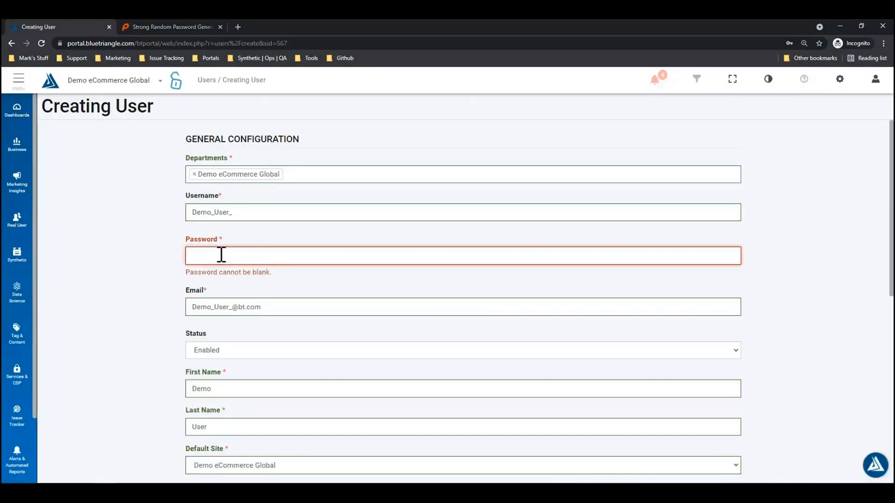
# Step: Paste the generated password into Password and keep the Department Viewer access level
pyautogui.hotkey('ctrl', 'v')
pyautogui.click(156, 256)
pyautogui.scroll(-1, 152, 282)
pyautogui.scroll(-6, 152, 282)
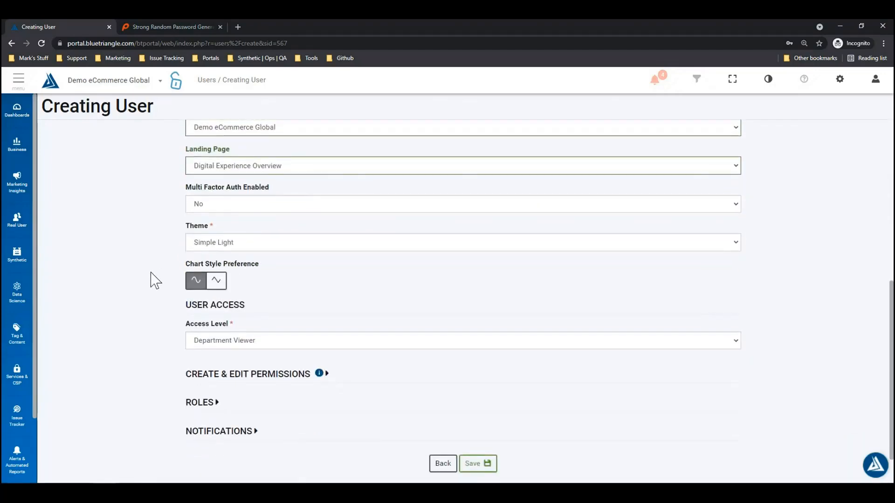
pyautogui.click(259, 343)
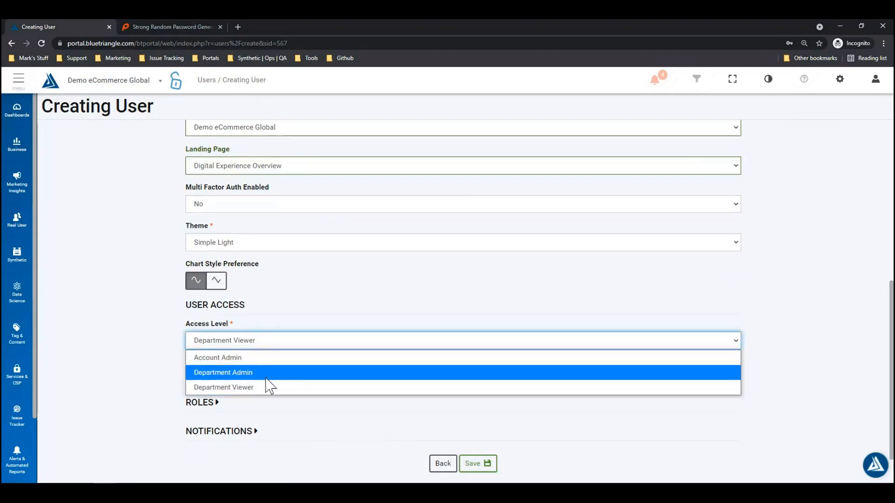
pyautogui.click(154, 345)
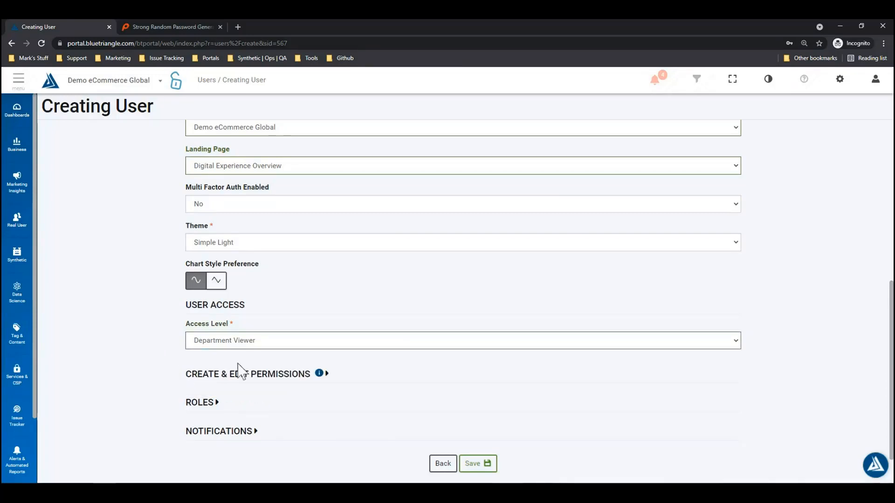
pyautogui.click(287, 384)
# Step: Keep every create & edit permission checked, including Issue Tracker, and save the new user
pyautogui.scroll(-2, 160, 361)
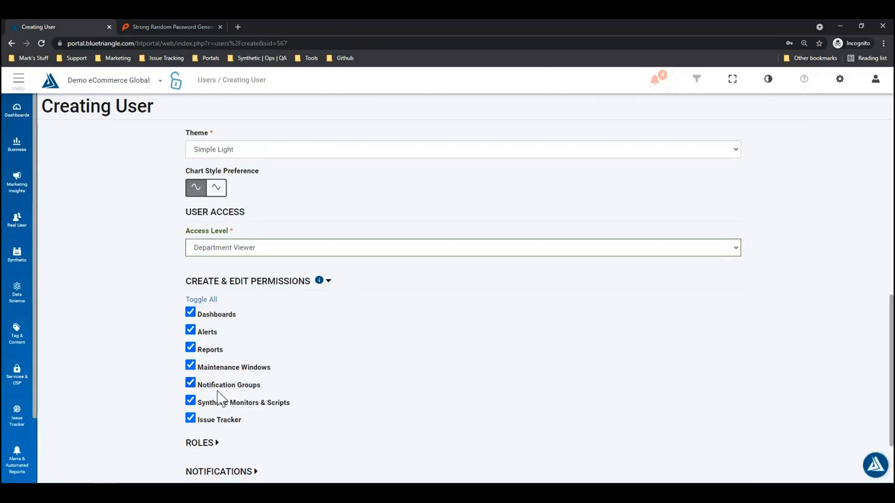
pyautogui.click(190, 418)
pyautogui.click(217, 416)
pyautogui.scroll(-2, 275, 430)
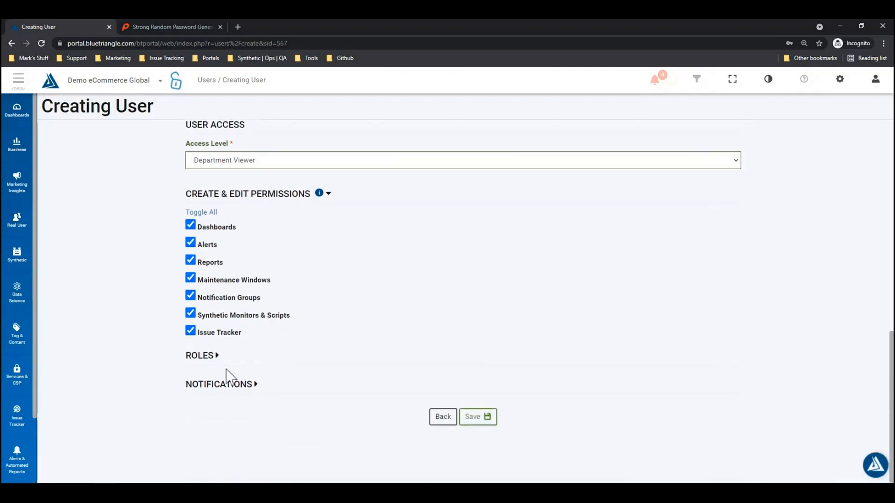
pyautogui.click(256, 385)
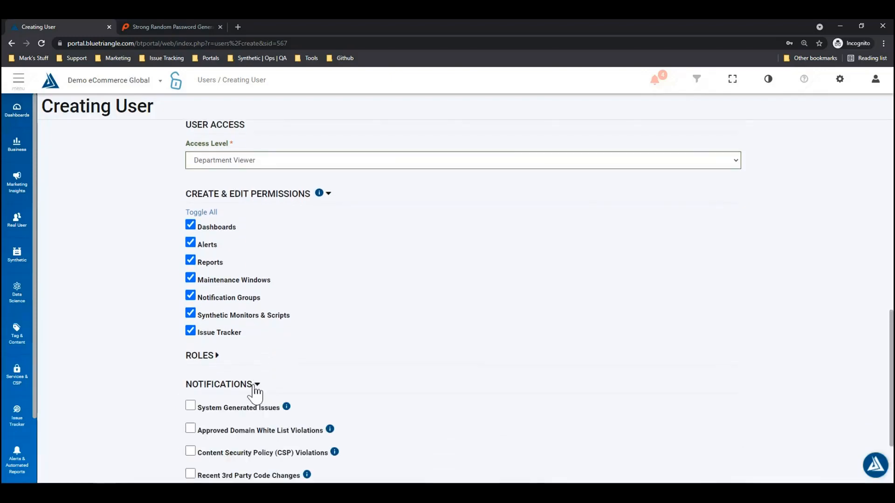
pyautogui.scroll(-2, 341, 400)
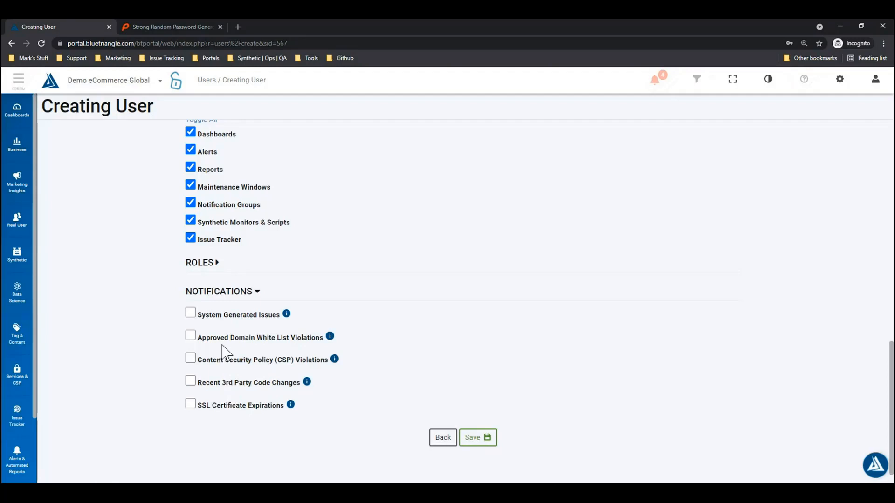
pyautogui.click(486, 446)
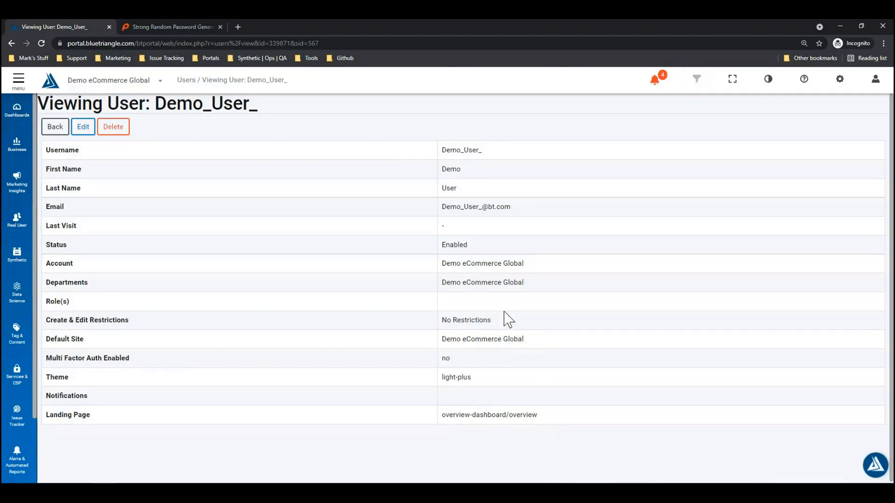
# Step: Back on the Users list, search 'Demo_' to show the two Demo accounts
pyautogui.click(56, 129)
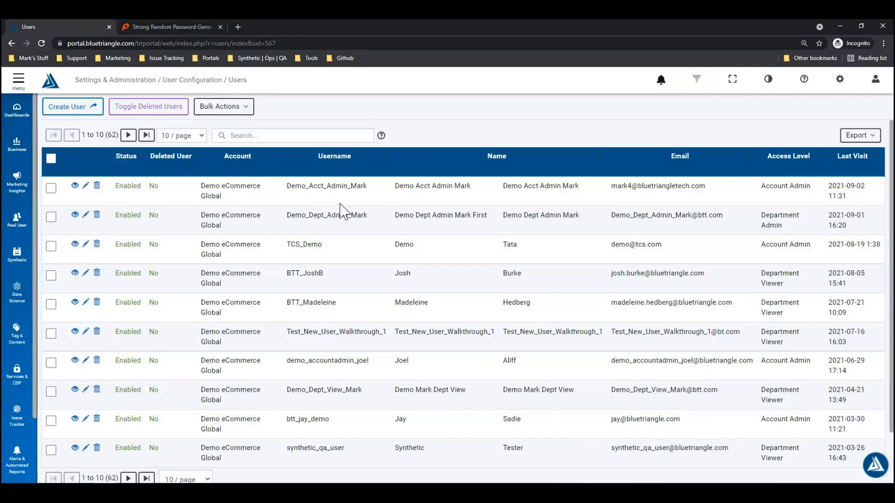
pyautogui.click(266, 136)
pyautogui.write('Demo_User_')
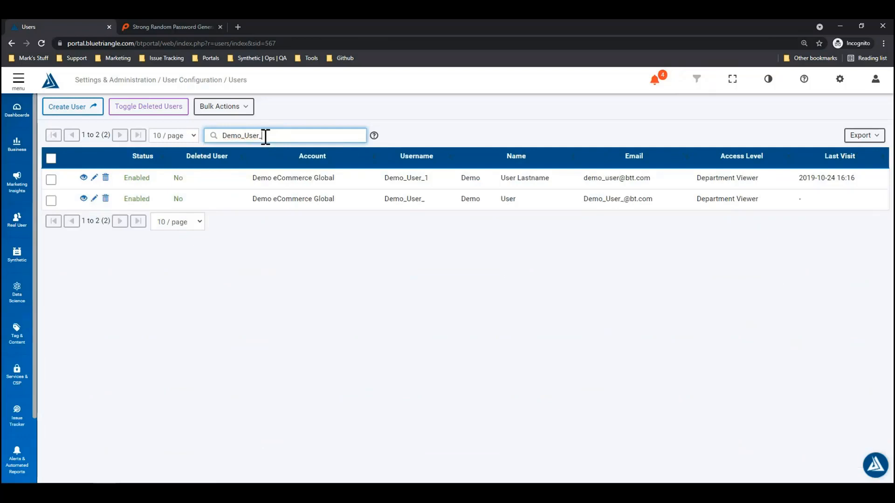
pyautogui.click(312, 241)
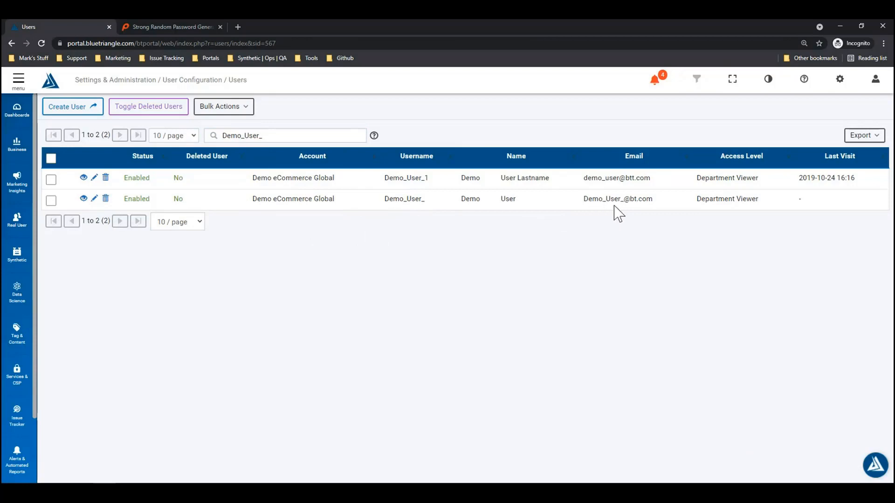
# Step: Open Demo_User_'s details in a new tab, then open its edit form
pyautogui.keyDown('ctrl'); pyautogui.click(84, 199); pyautogui.keyUp('ctrl')
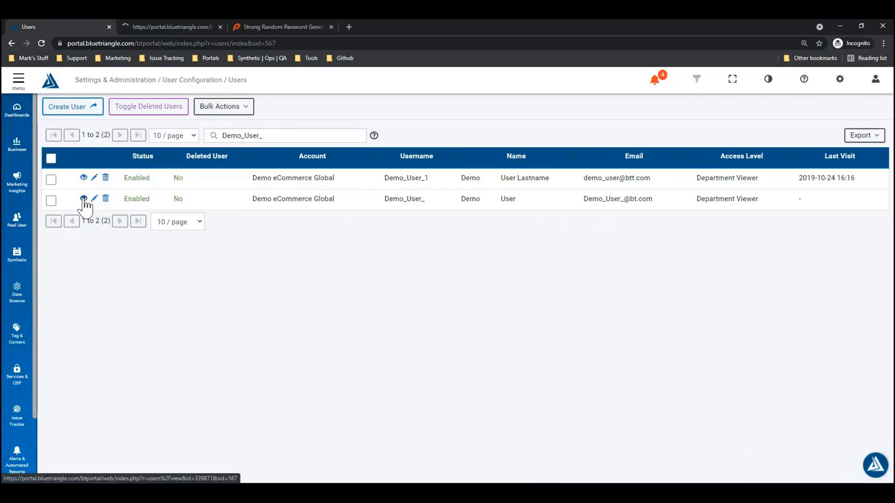
pyautogui.click(161, 27)
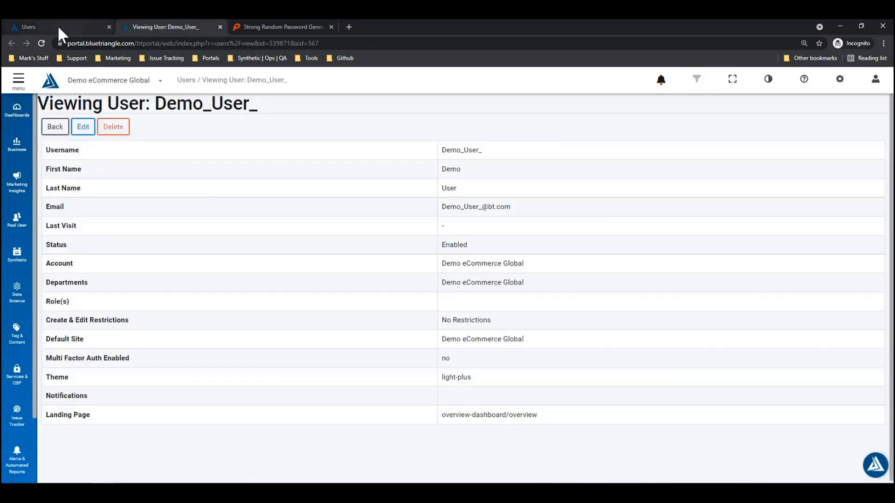
pyautogui.click(58, 27)
pyautogui.click(95, 199)
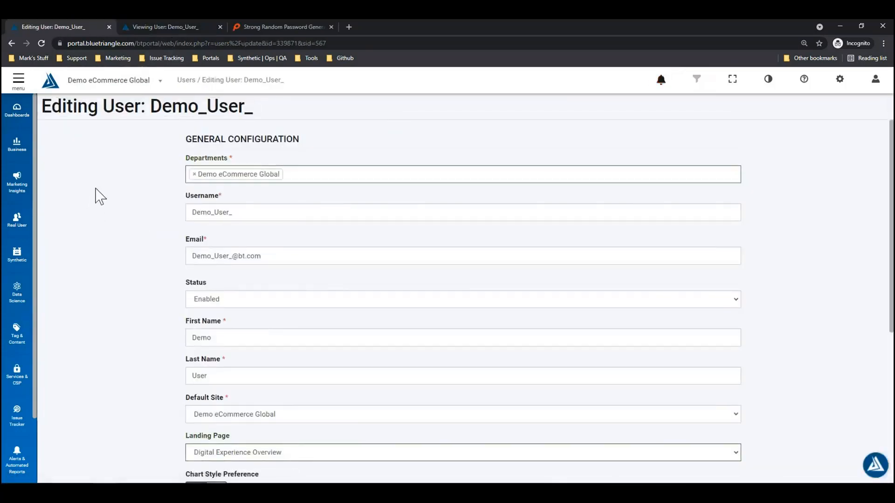
pyautogui.scroll(-5, 156, 189)
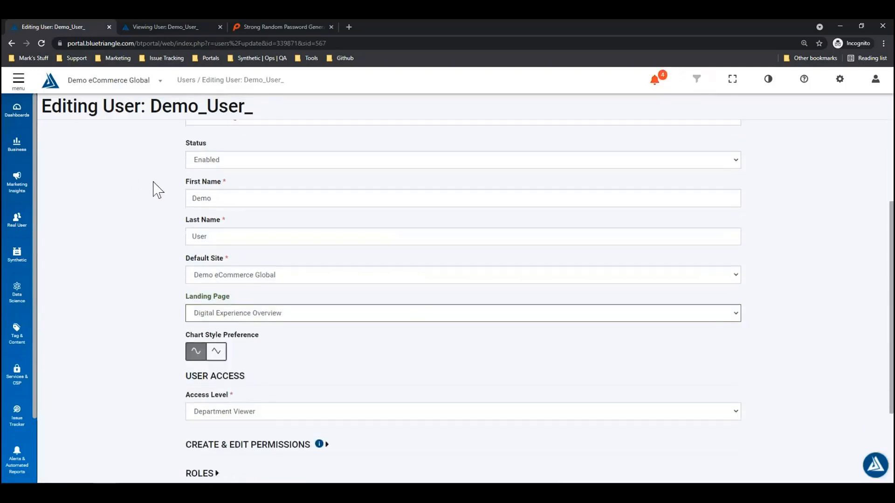
pyautogui.scroll(6, 164, 205)
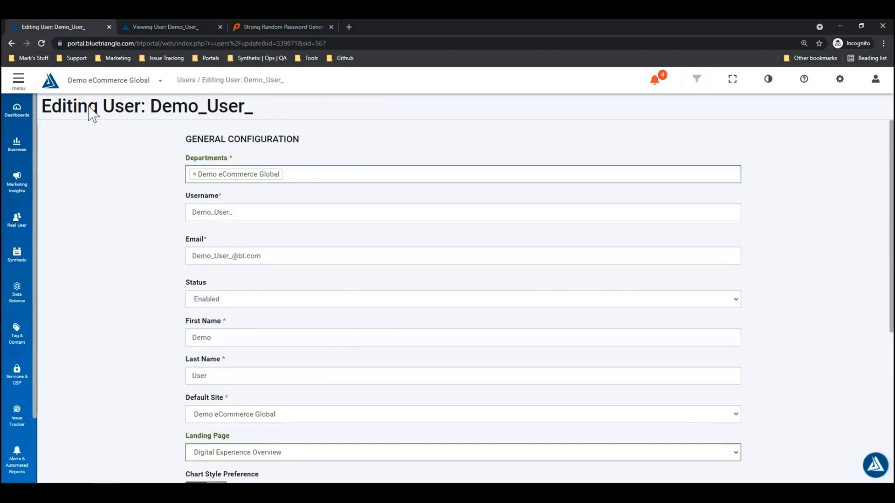
# Step: Search the Users list for 'Demo_User' and delete the new demo account, confirming with OK
pyautogui.click(12, 44)
pyautogui.click(298, 133)
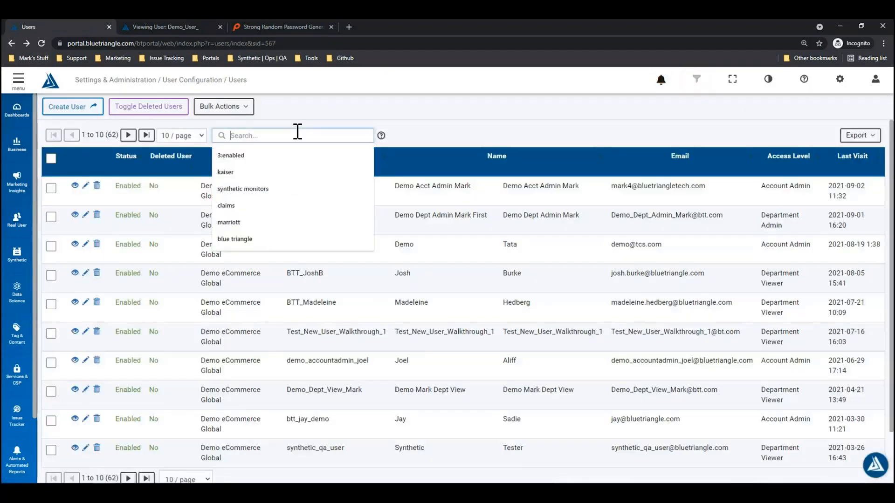
pyautogui.write('Demo_User_')
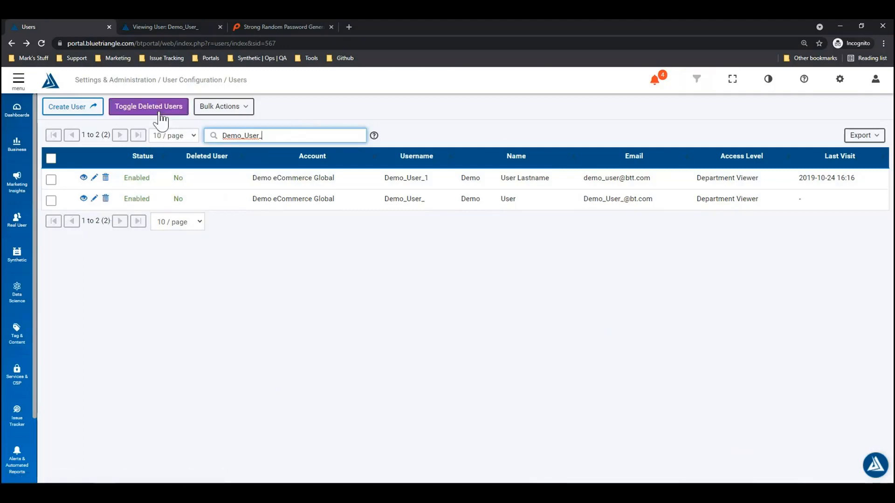
pyautogui.click(106, 200)
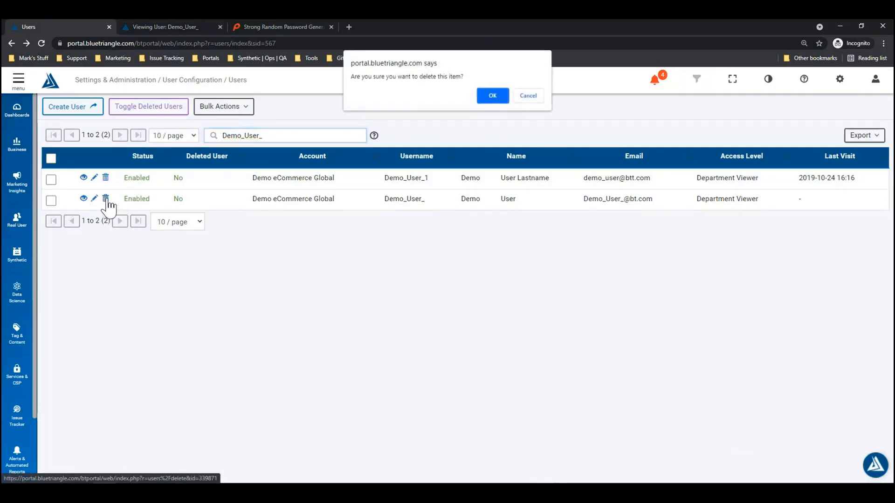
pyautogui.click(493, 97)
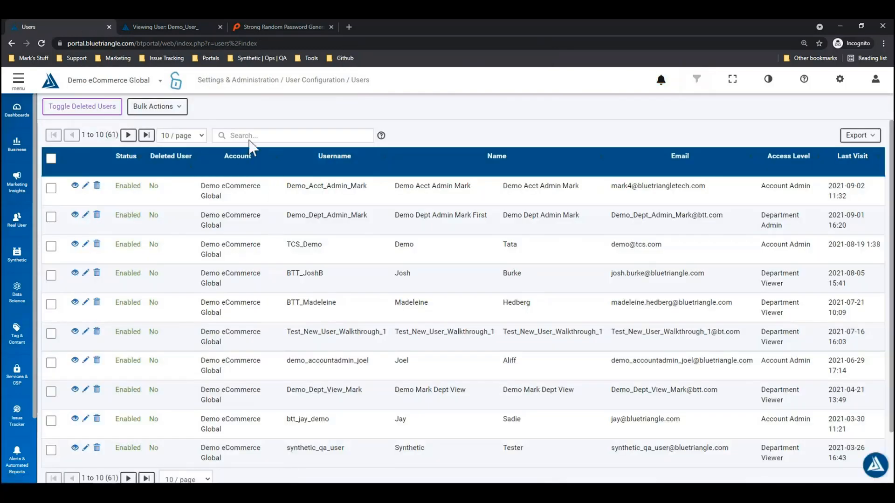
# Step: Show deleted users in the list and search for 'Demo_User_'
pyautogui.click(104, 112)
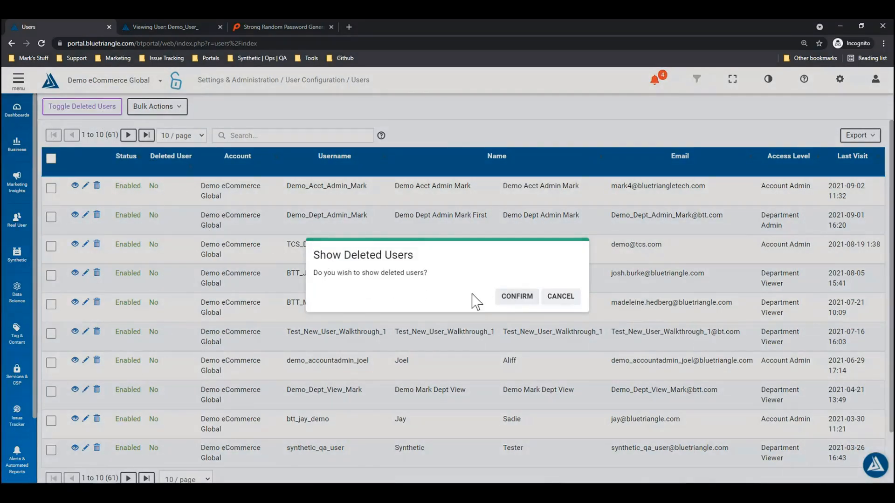
pyautogui.click(518, 299)
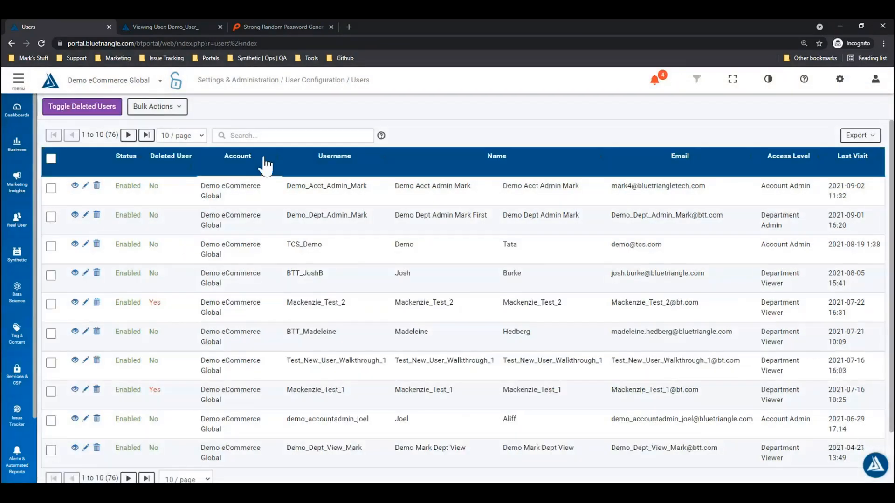
pyautogui.click(266, 136)
pyautogui.write('Demo')
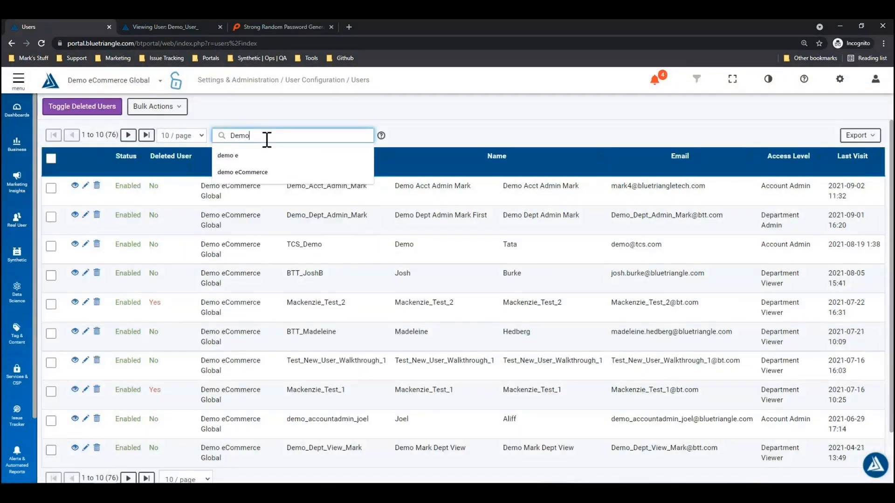
pyautogui.write('_User_')
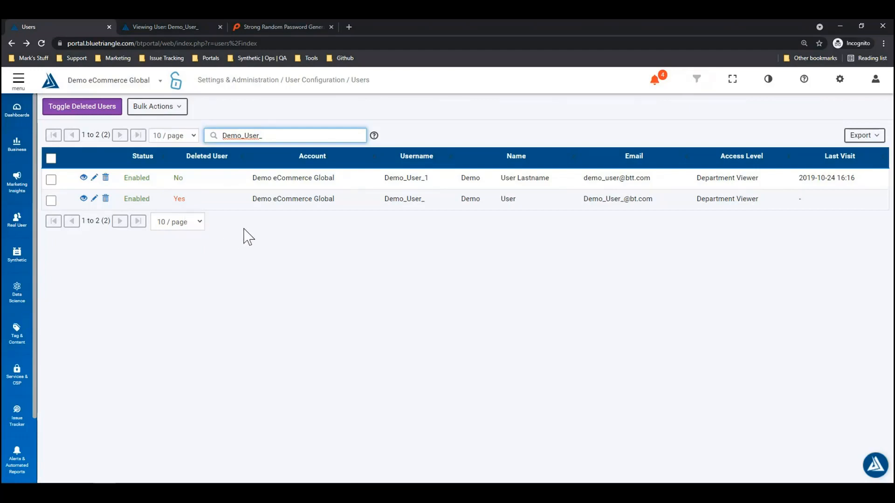
# Step: Mark Demo_User_1 to preview Bulk Actions, then hide deleted users again
pyautogui.click(51, 179)
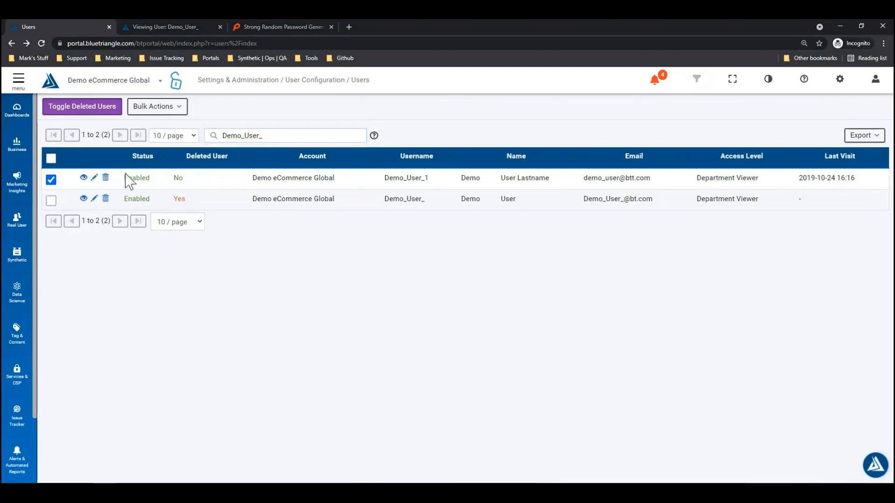
pyautogui.click(182, 114)
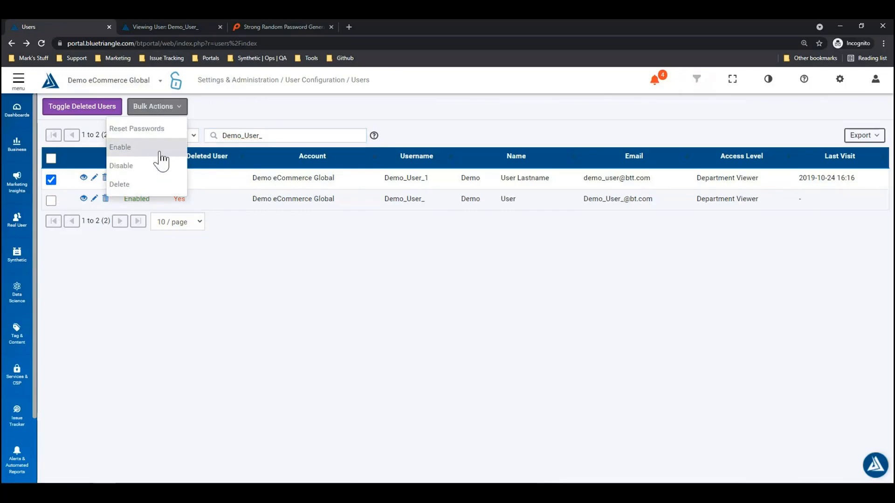
pyautogui.click(246, 135)
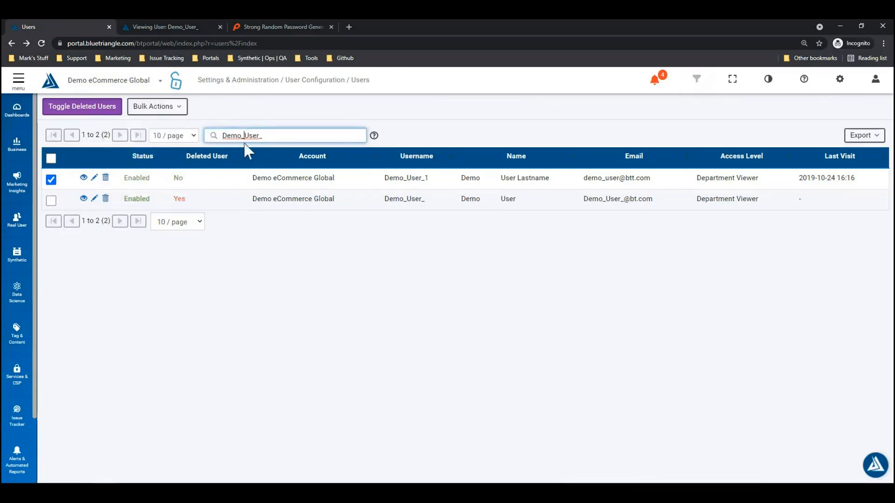
pyautogui.click(83, 108)
pyautogui.click(515, 296)
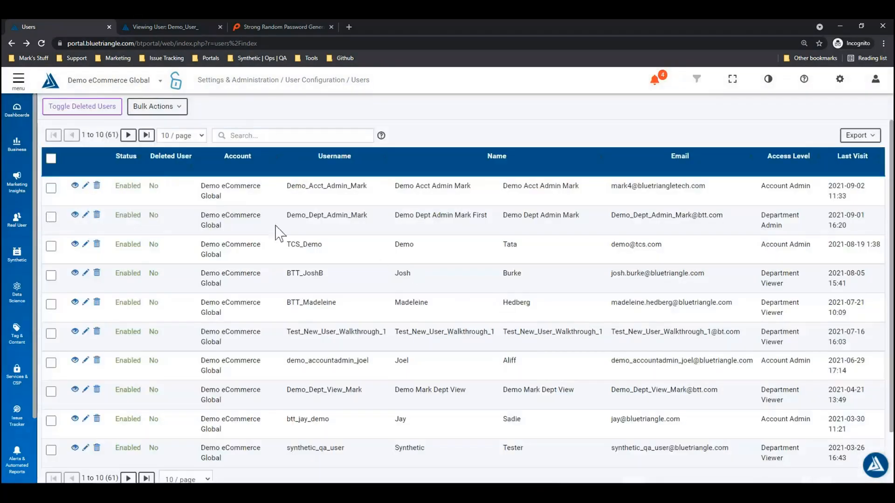
pyautogui.click(255, 134)
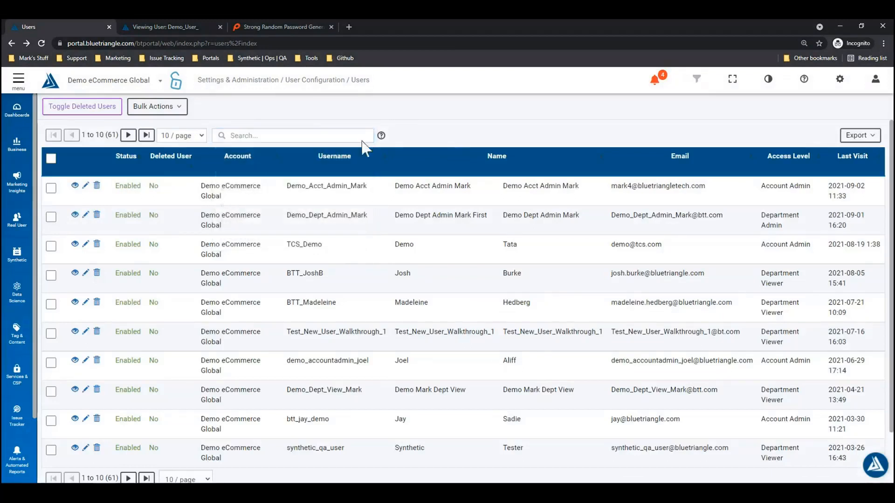
# Step: Mark Demo_Acct_Admin_Mark, Demo_Dept_Admin_Mark and TCS_Demo and preview their Bulk Actions
pyautogui.click(51, 189)
pyautogui.click(51, 217)
pyautogui.click(50, 246)
pyautogui.click(156, 108)
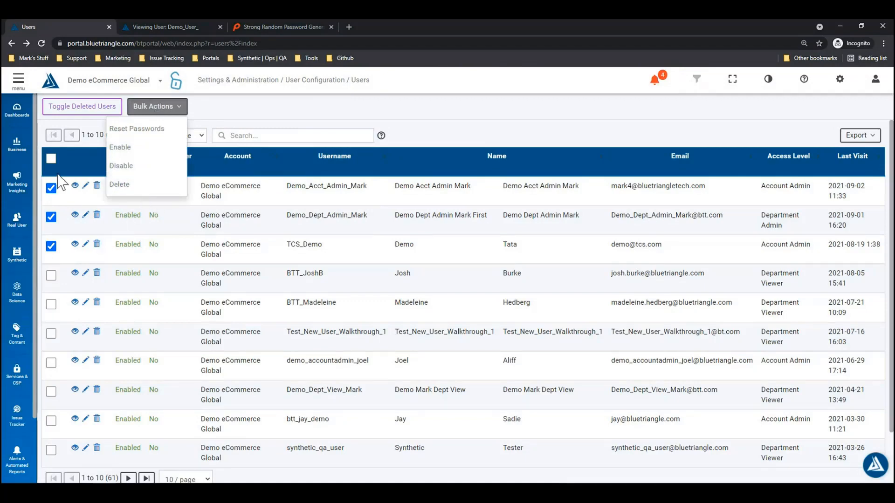
pyautogui.click(71, 157)
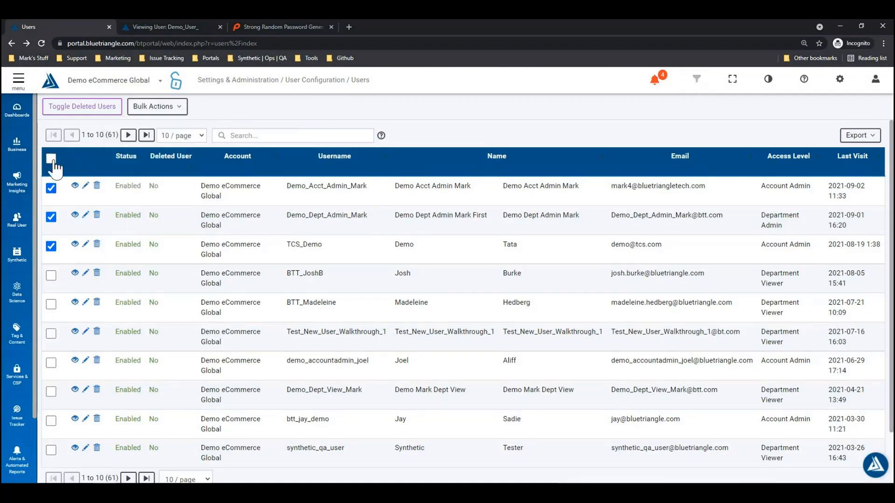
# Step: Select all ten users on the page, preview Bulk Actions, then open the user menu
pyautogui.click(51, 158)
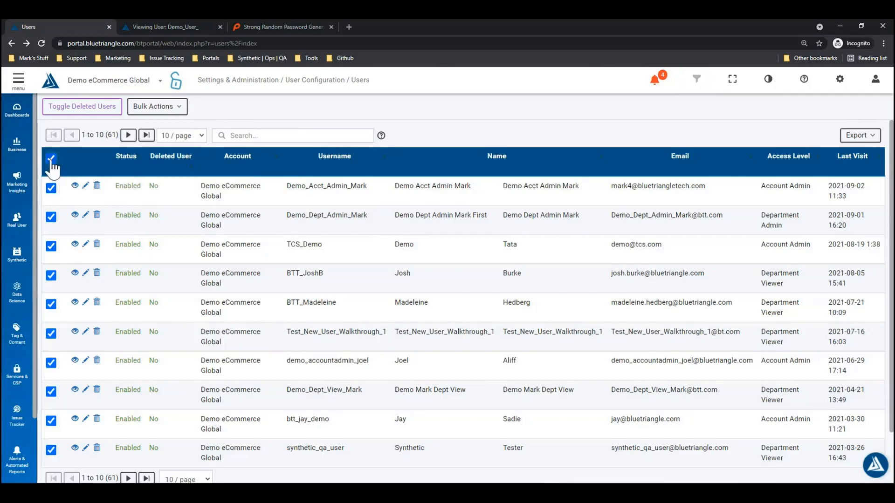
pyautogui.click(164, 109)
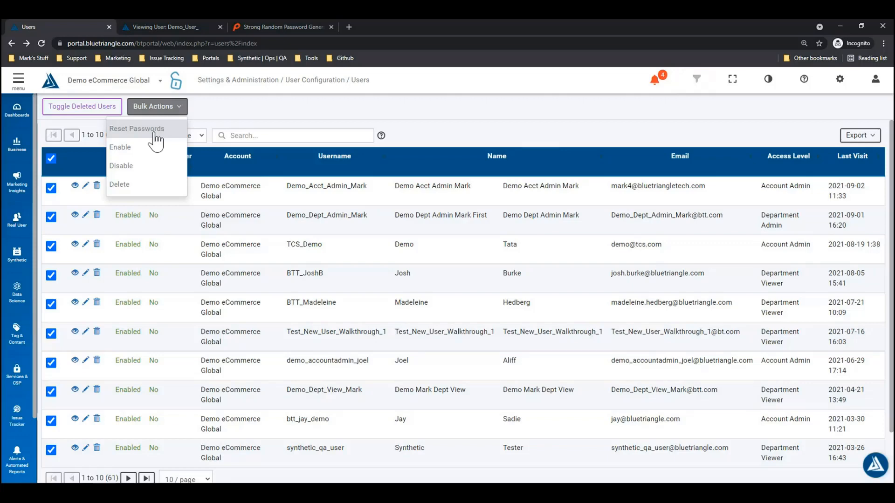
pyautogui.click(52, 152)
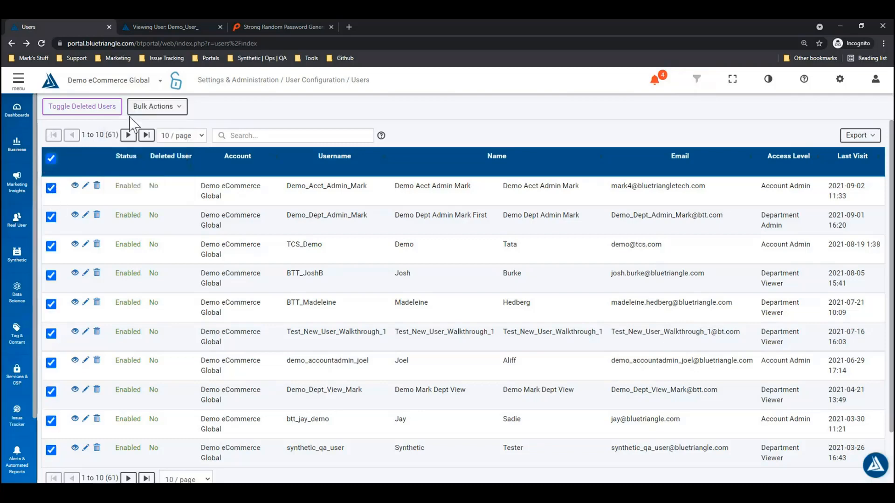
pyautogui.click(152, 106)
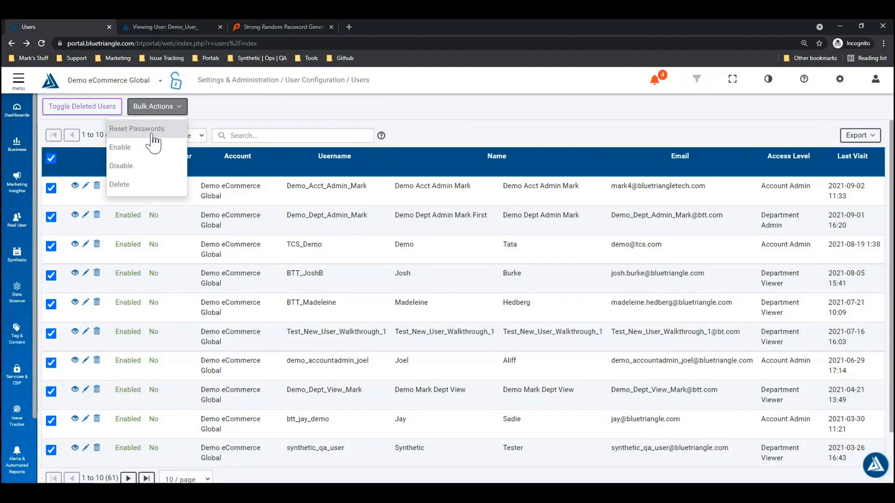
pyautogui.click(233, 117)
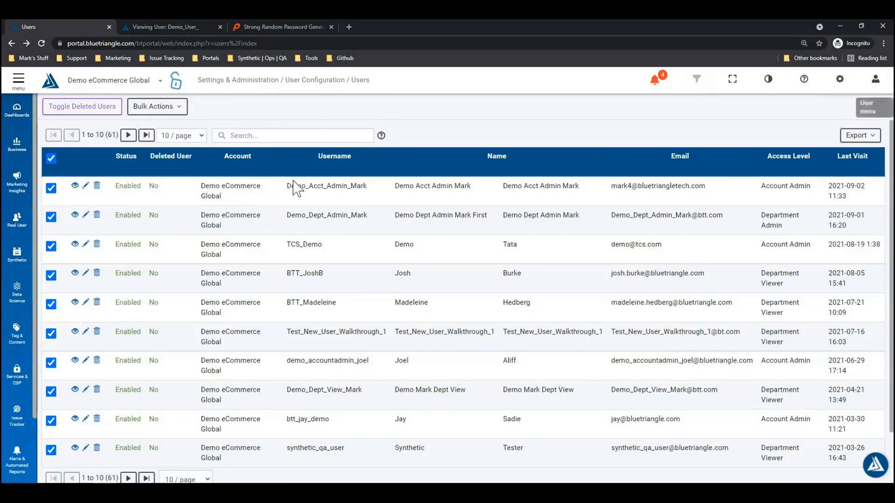
pyautogui.click(882, 92)
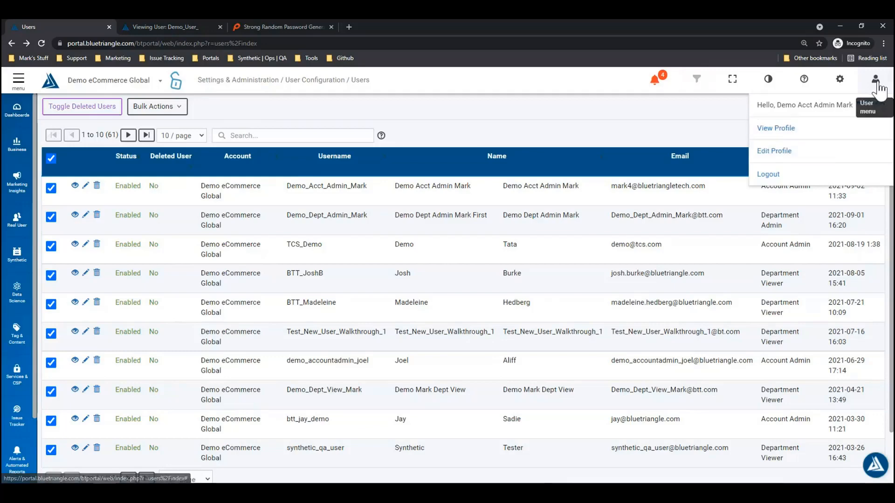
# Step: Open Edit Profile, bring up the Change Password dialog, and cancel without changes
pyautogui.click(849, 158)
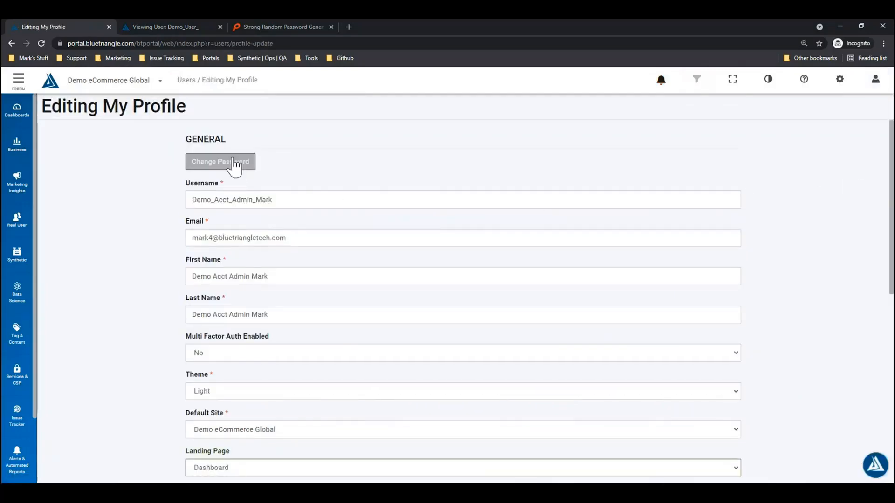
pyautogui.click(250, 171)
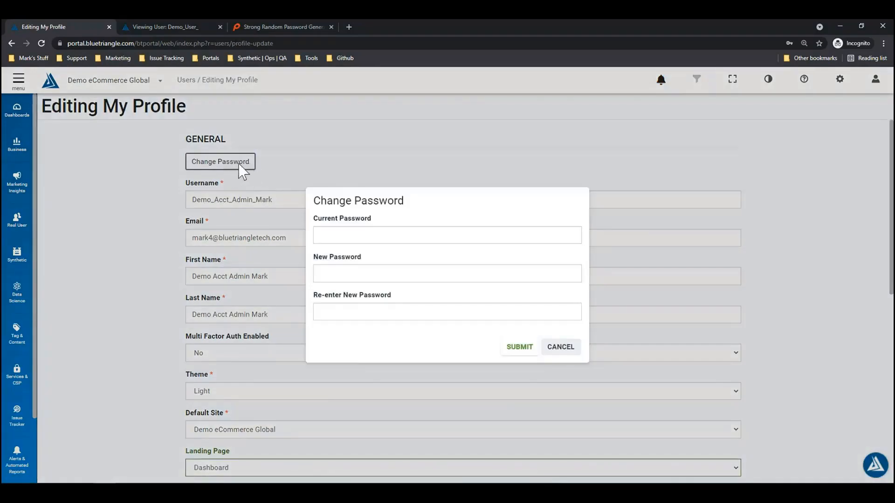
pyautogui.click(396, 235)
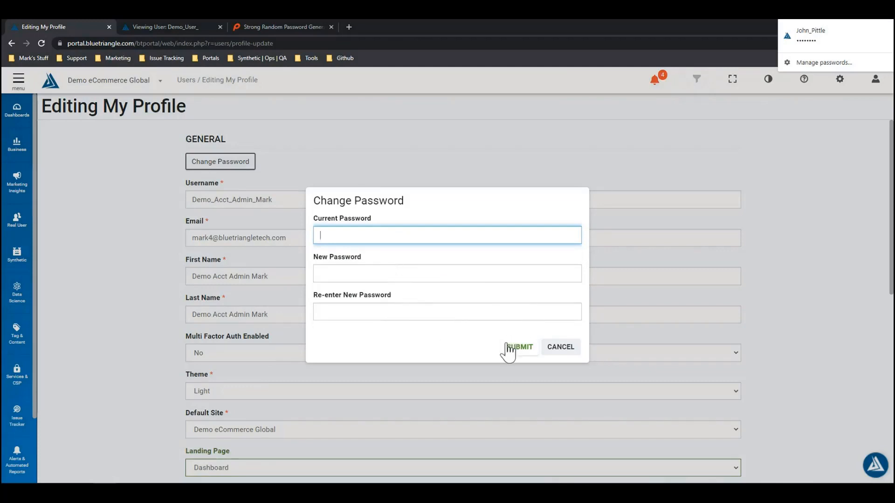
pyautogui.click(572, 352)
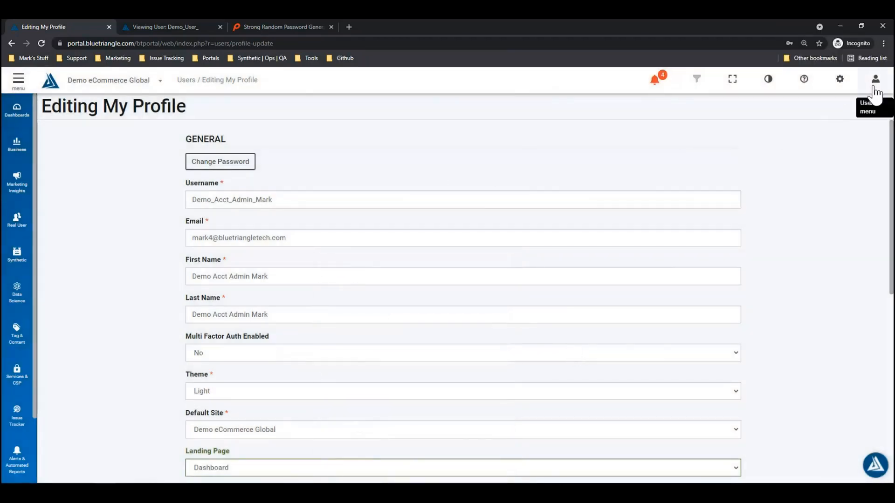
# Step: Go to User > Users from the gear menu, then reopen Settings & Administration
pyautogui.click(840, 80)
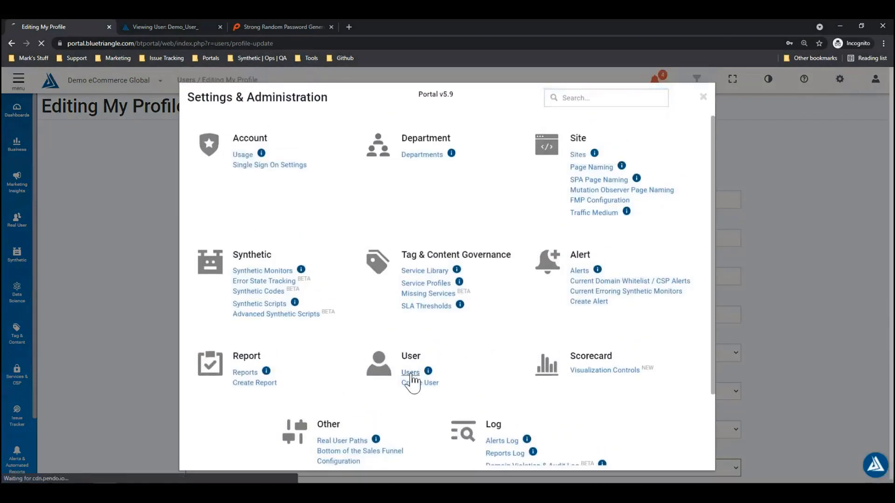
pyautogui.click(410, 373)
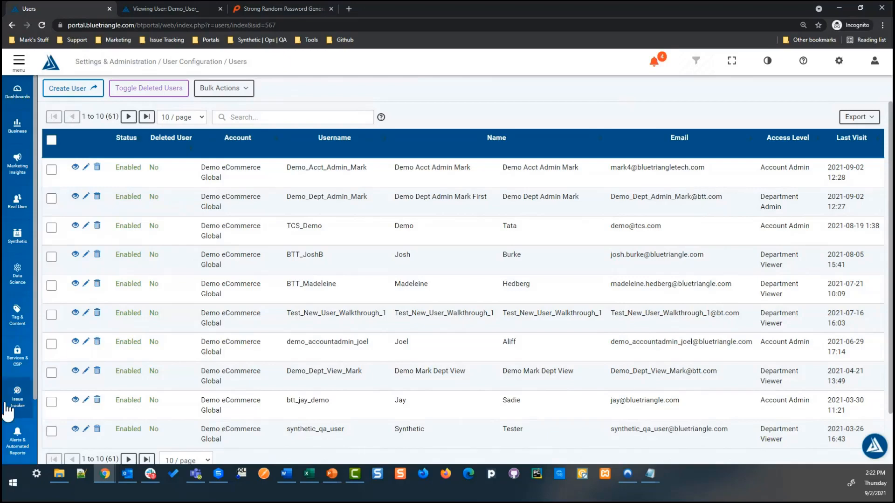
pyautogui.click(840, 68)
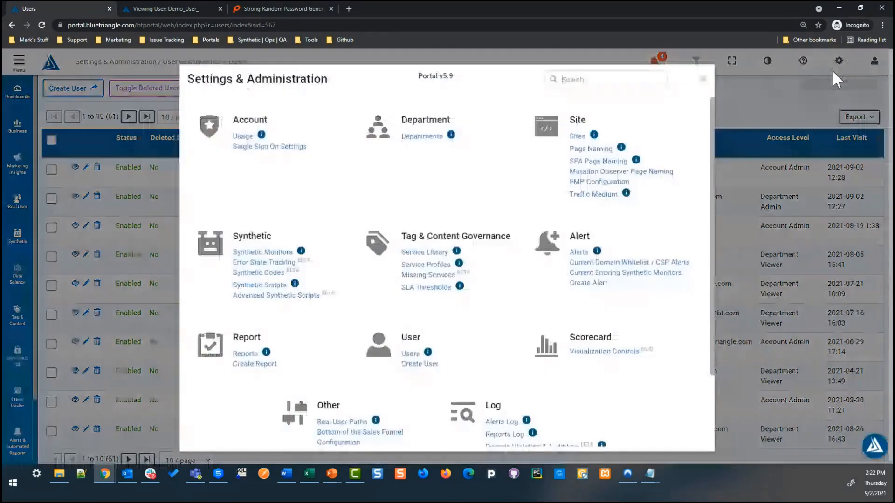